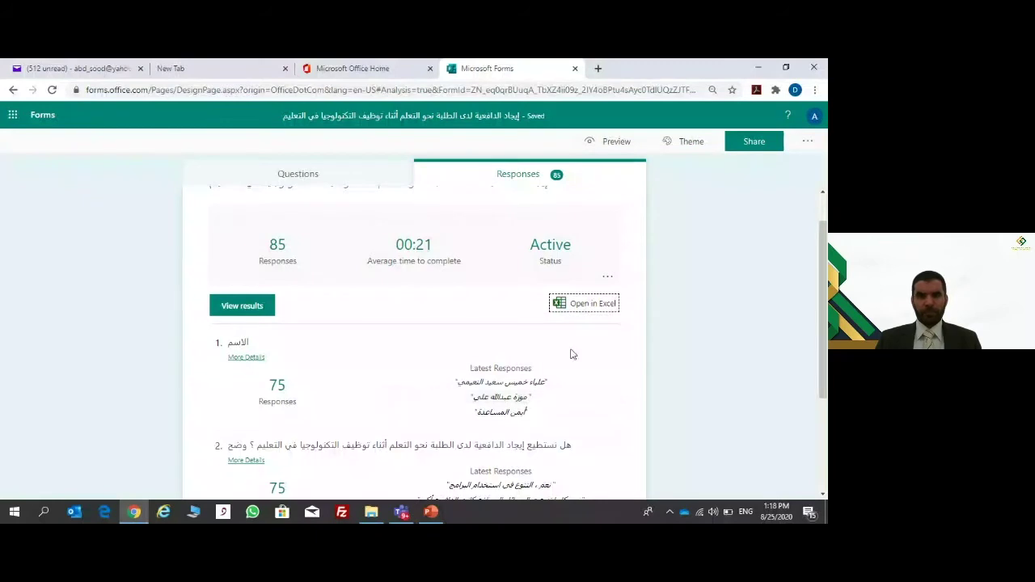
# Export the form's responses to Excel and open the downloaded workbook.
pyautogui.click(595, 303)
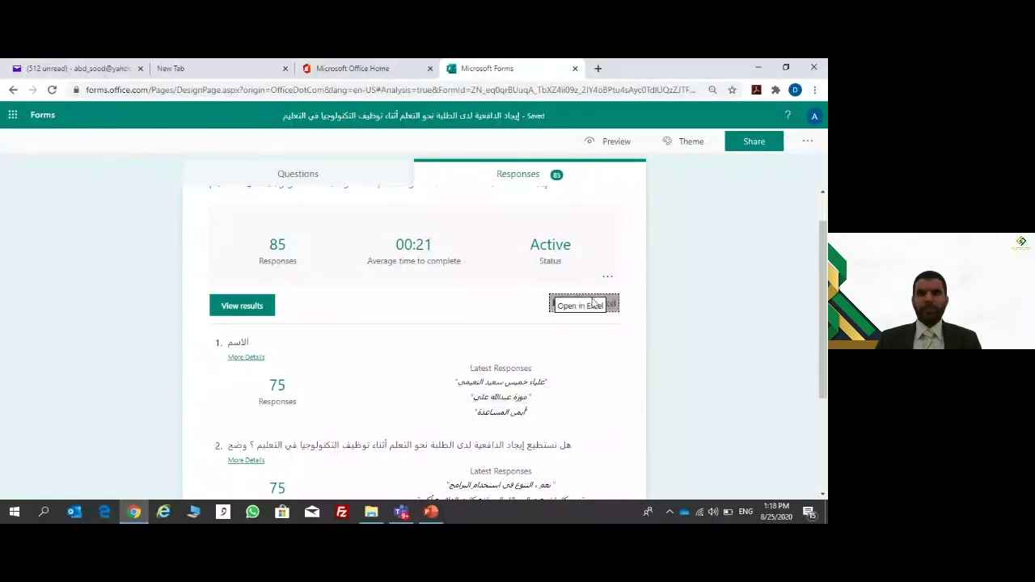
pyautogui.click(594, 307)
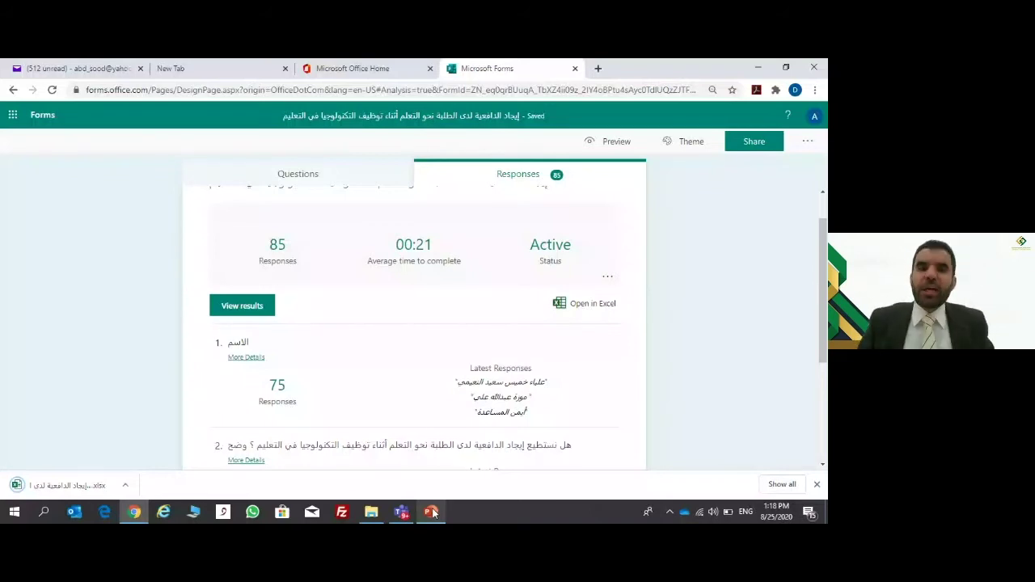
pyautogui.click(432, 512)
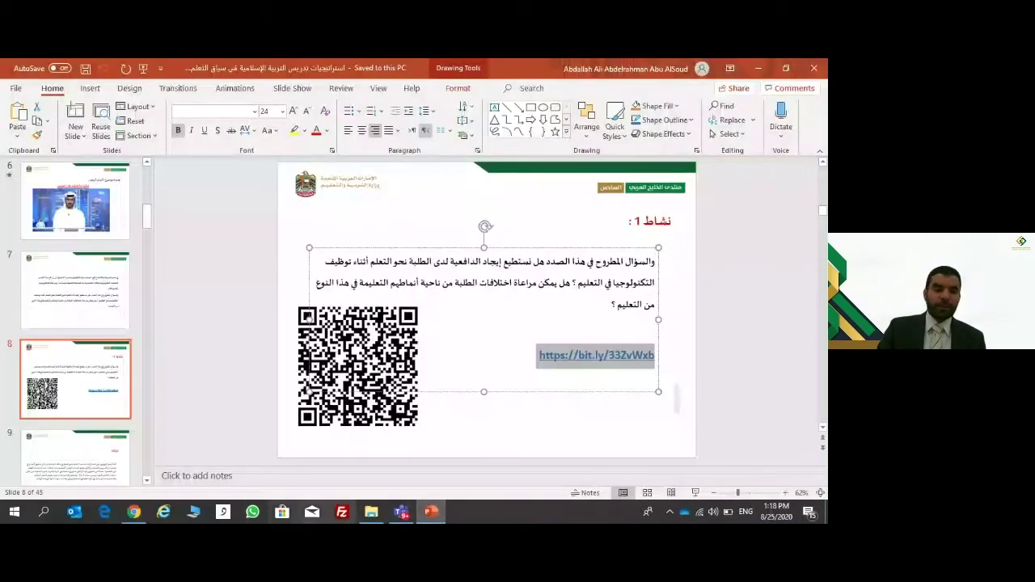
pyautogui.click(433, 516)
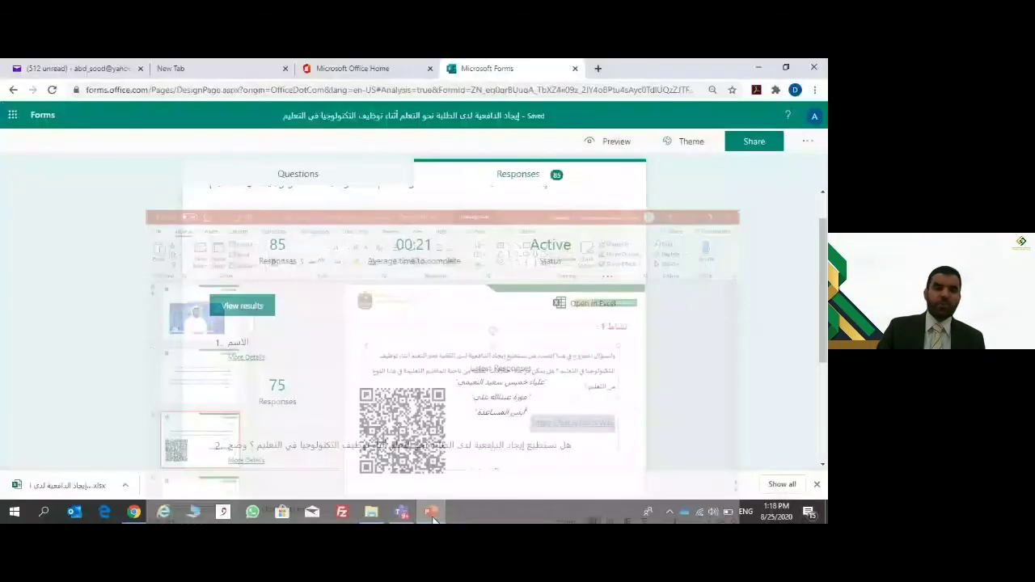
pyautogui.click(53, 486)
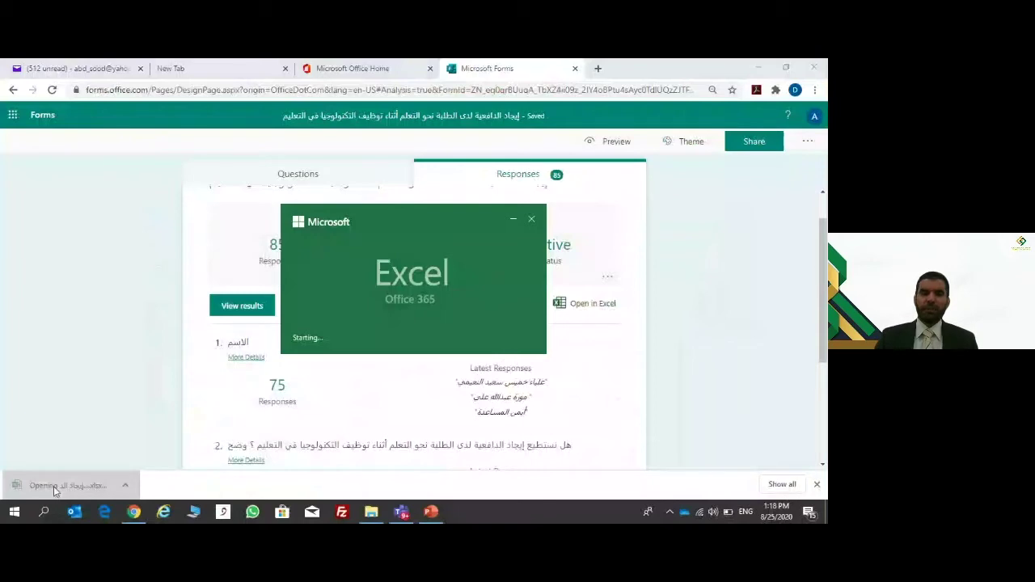
# Go to the end of the response table and read the written answers in rows 86 and 85.
pyautogui.scroll(-8, 526, 425)
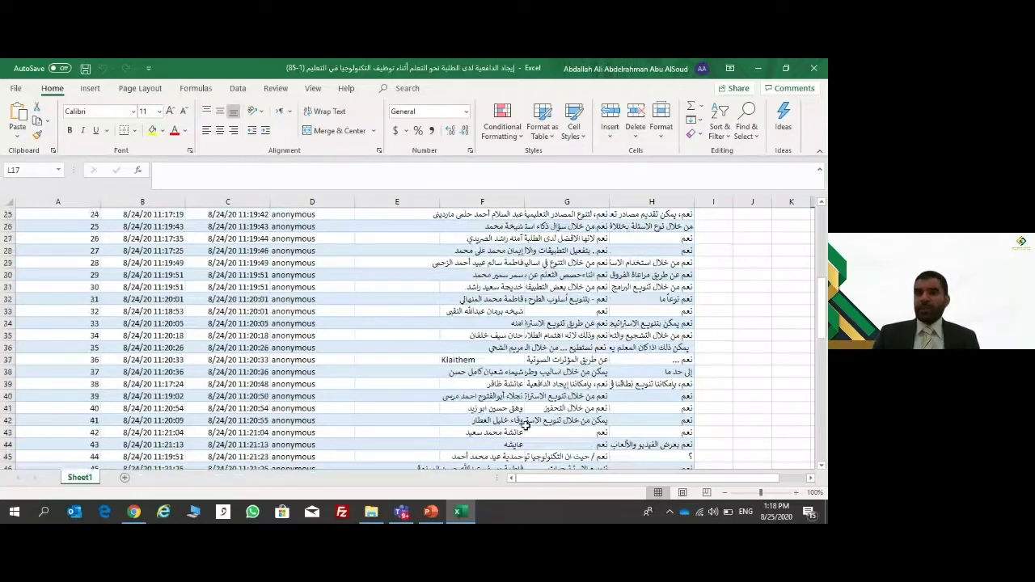
pyautogui.scroll(-5, 525, 425)
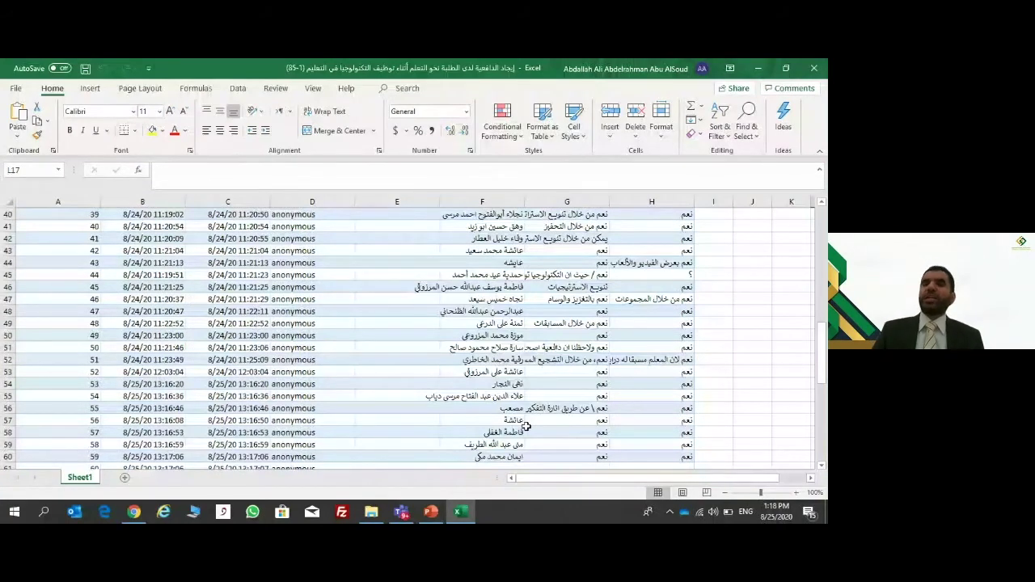
pyautogui.hotkey('ctrl', 'End')
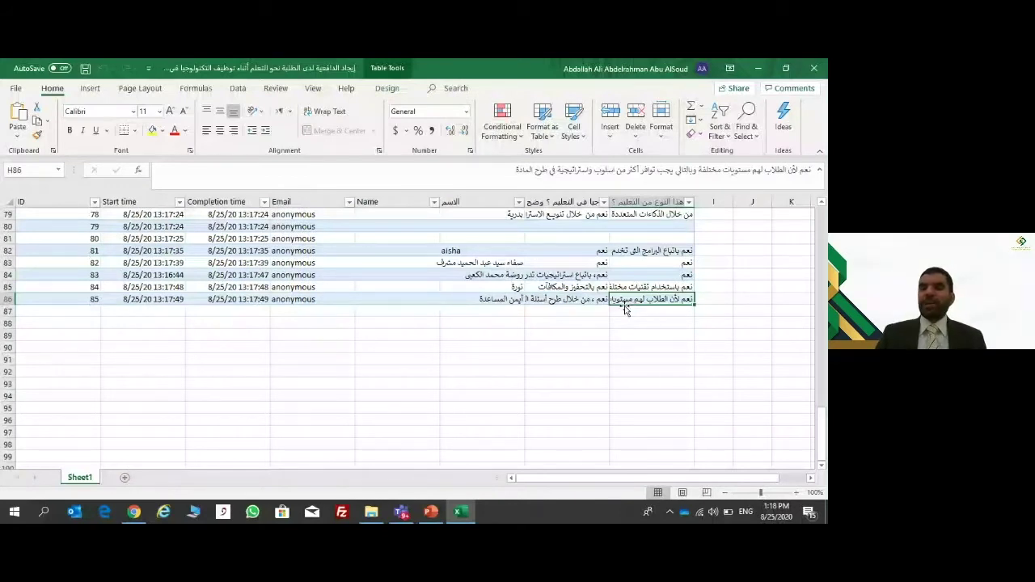
pyautogui.click(571, 305)
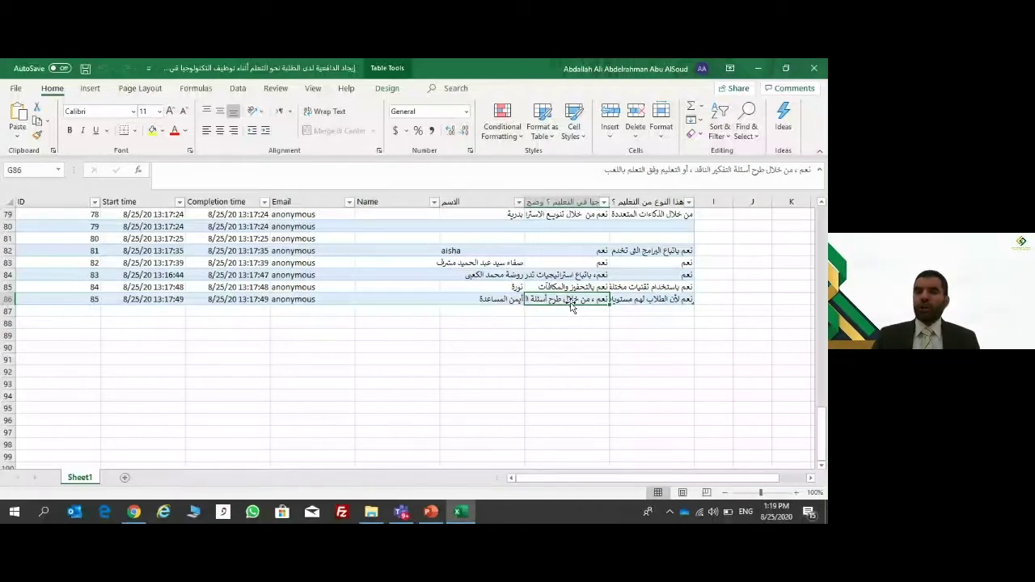
pyautogui.click(571, 287)
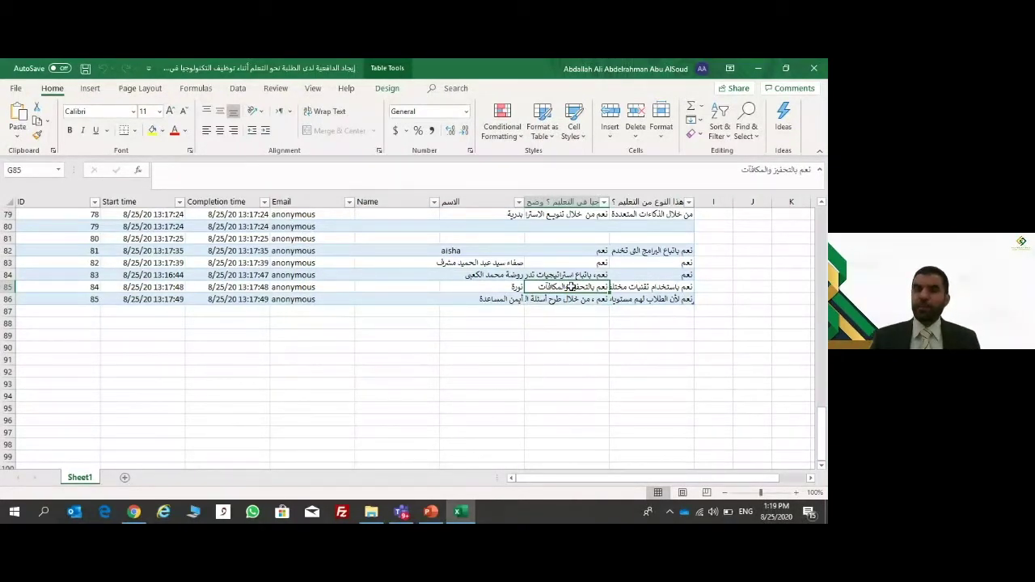
pyautogui.click(647, 287)
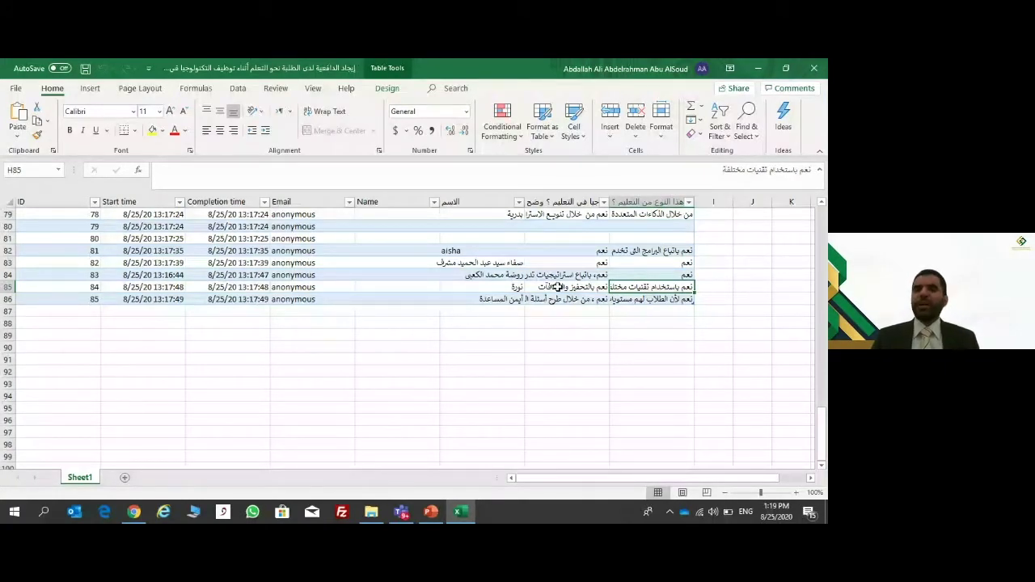
# Read the full answers in cells G84, H82, G79 and H79 of the response table.
pyautogui.press('Up')
pyautogui.press('Left')
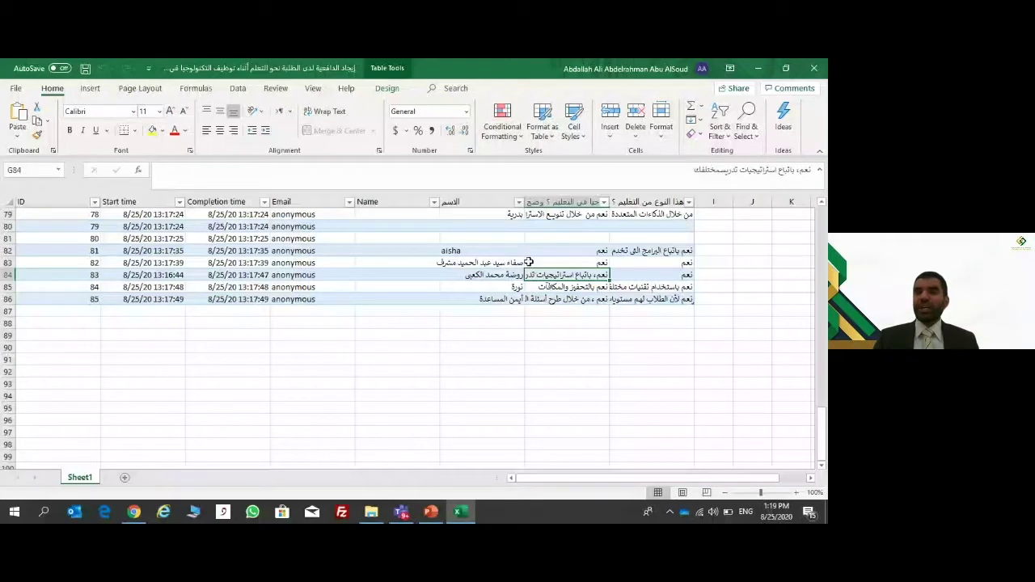
pyautogui.click(644, 252)
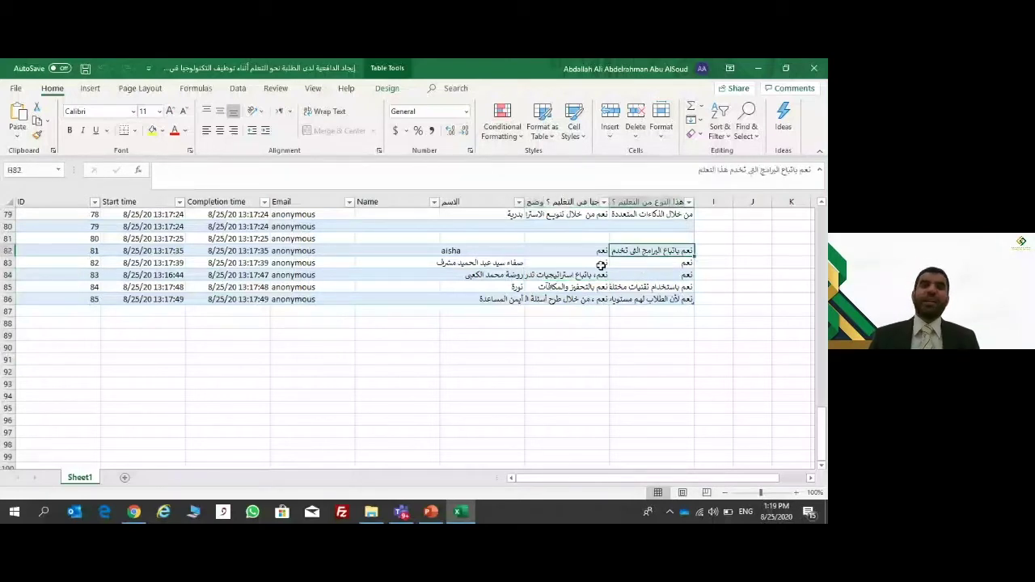
pyautogui.click(572, 215)
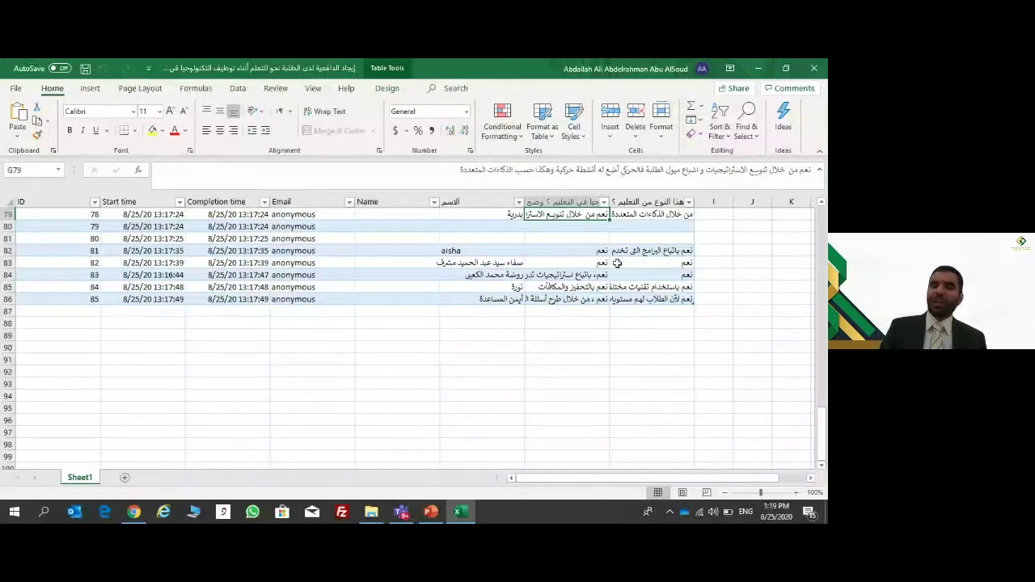
pyautogui.click(639, 218)
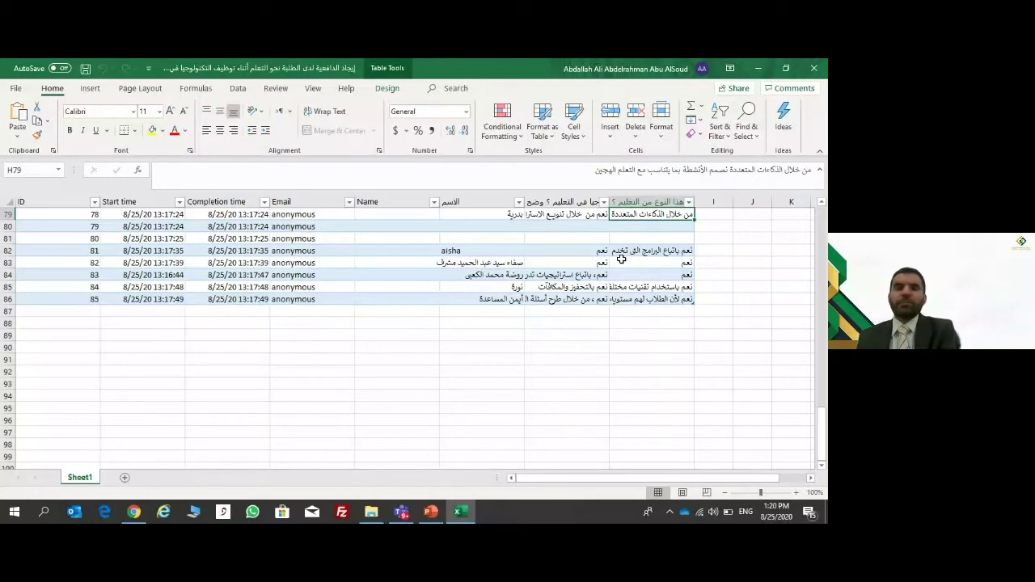
# Examine the respondent's entry in row 75, including the answers to both questions in columns G and H.
pyautogui.scroll(2, 566, 251)
pyautogui.click(502, 230)
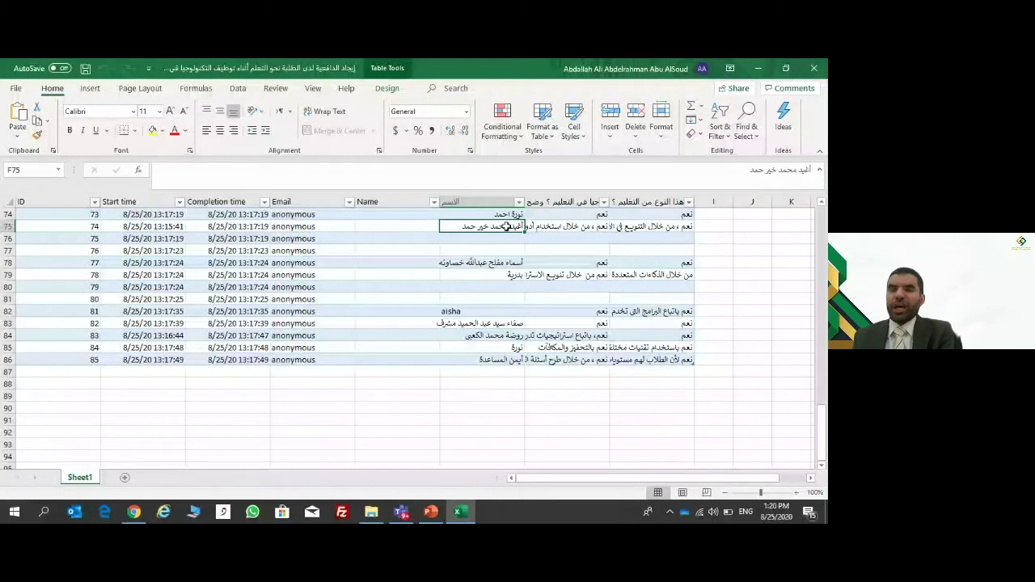
pyautogui.press('Right')
pyautogui.press('Right')
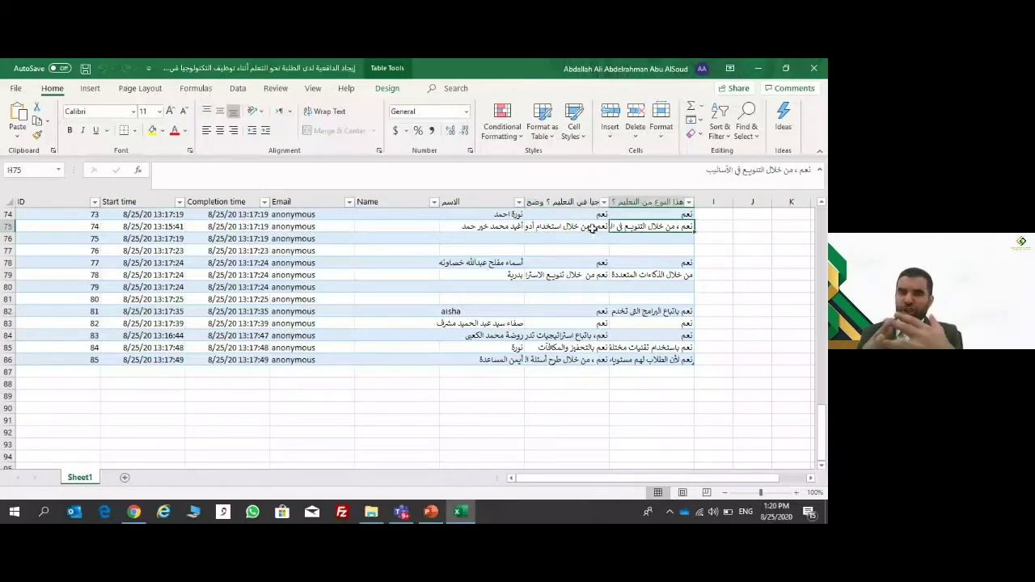
pyautogui.press('Left')
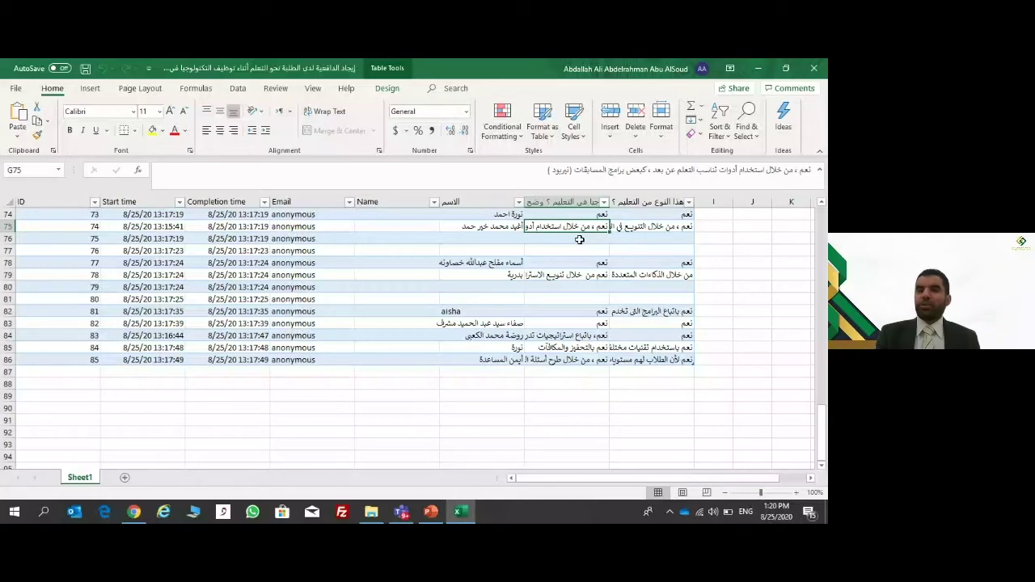
# Go up through the first question's answers in column G from row 75 to row 66.
pyautogui.press('Up')
pyautogui.press('Up')
pyautogui.press('Up')
pyautogui.press('Up')
pyautogui.press('Up')
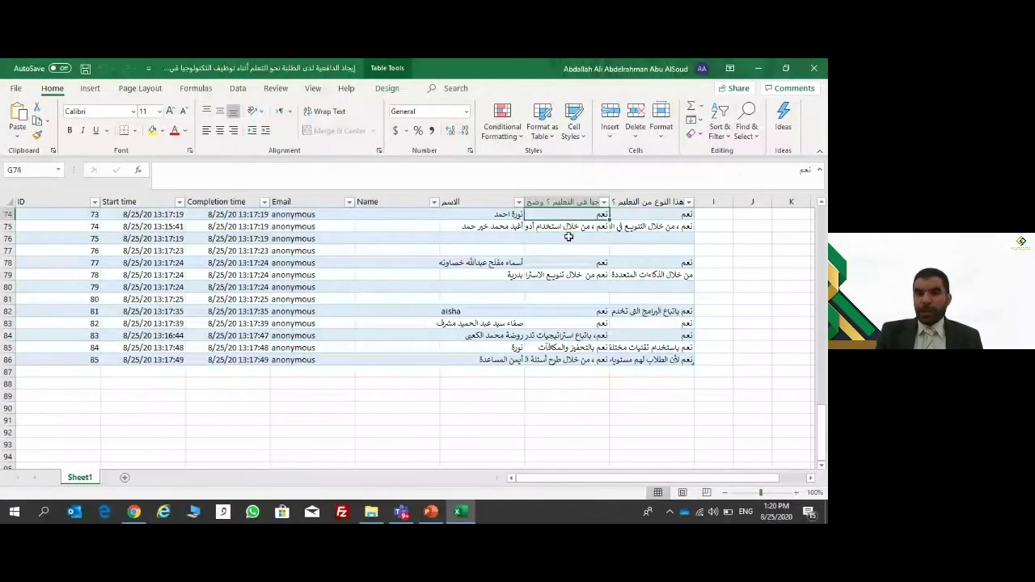
pyautogui.press('Up')
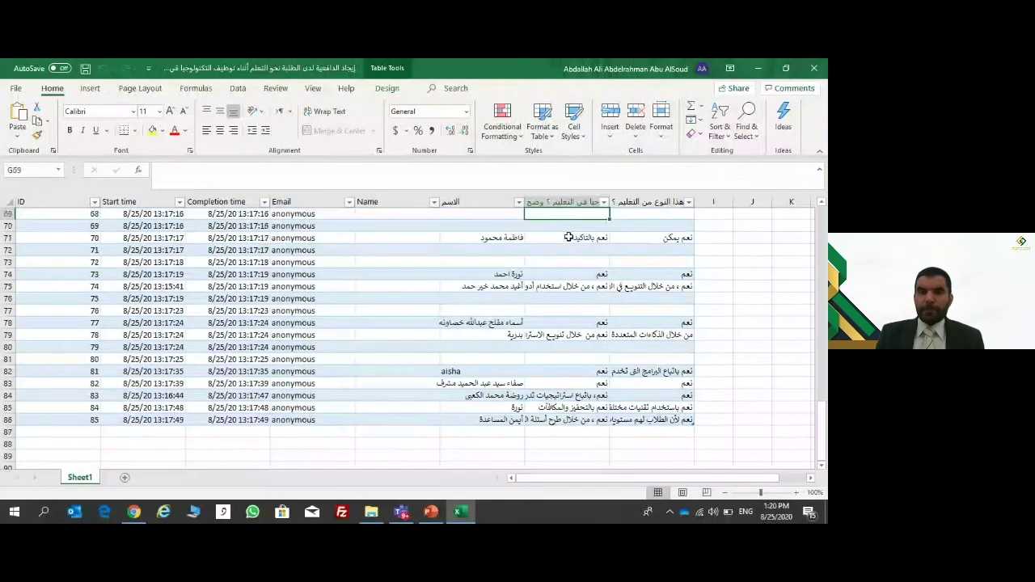
pyautogui.press('Up')
pyautogui.press('Up')
pyautogui.press('Up')
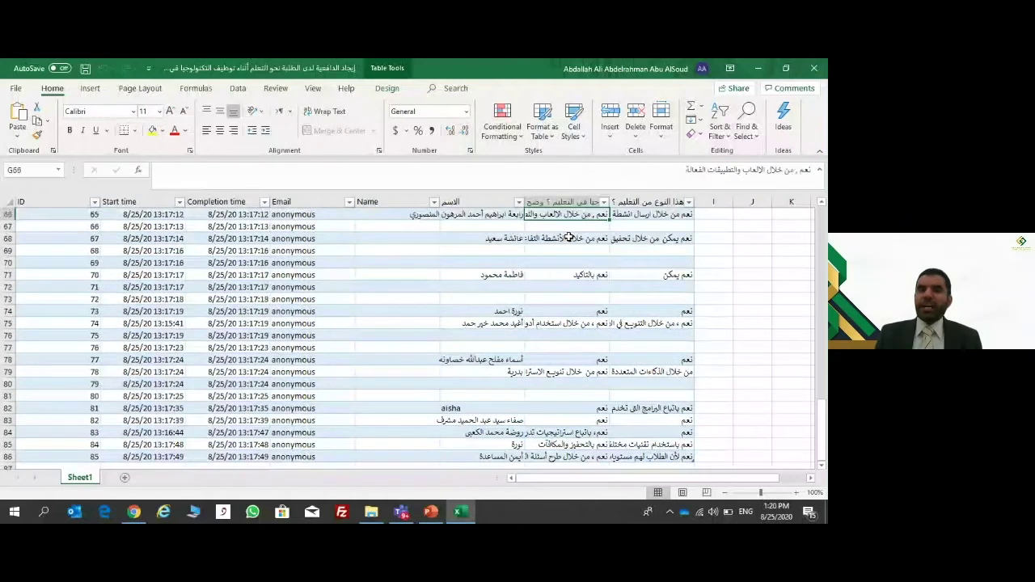
# Read the answers to both questions in rows 68 and 66, ending on cell G65.
pyautogui.click(505, 238)
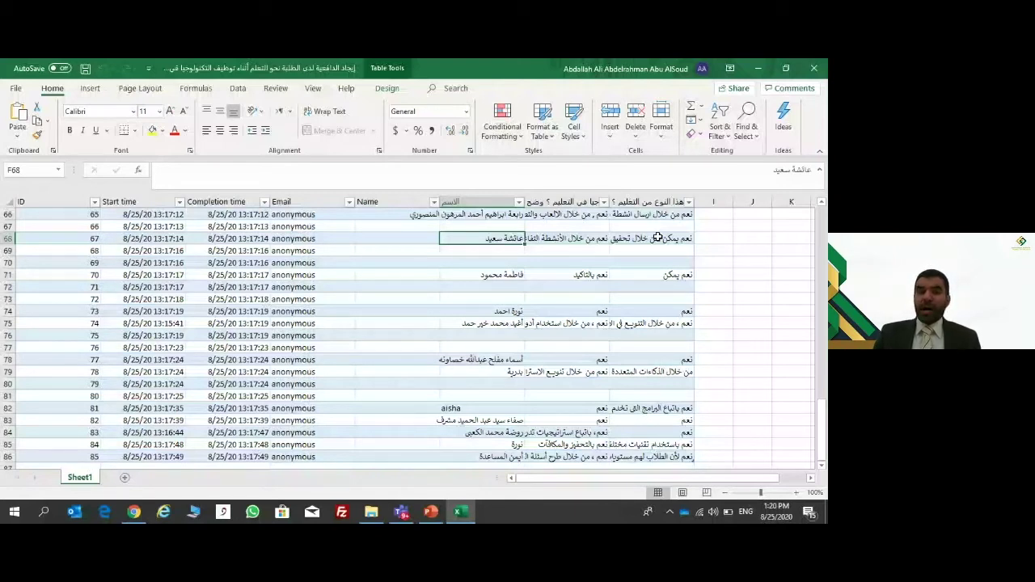
pyautogui.click(658, 237)
pyautogui.click(588, 239)
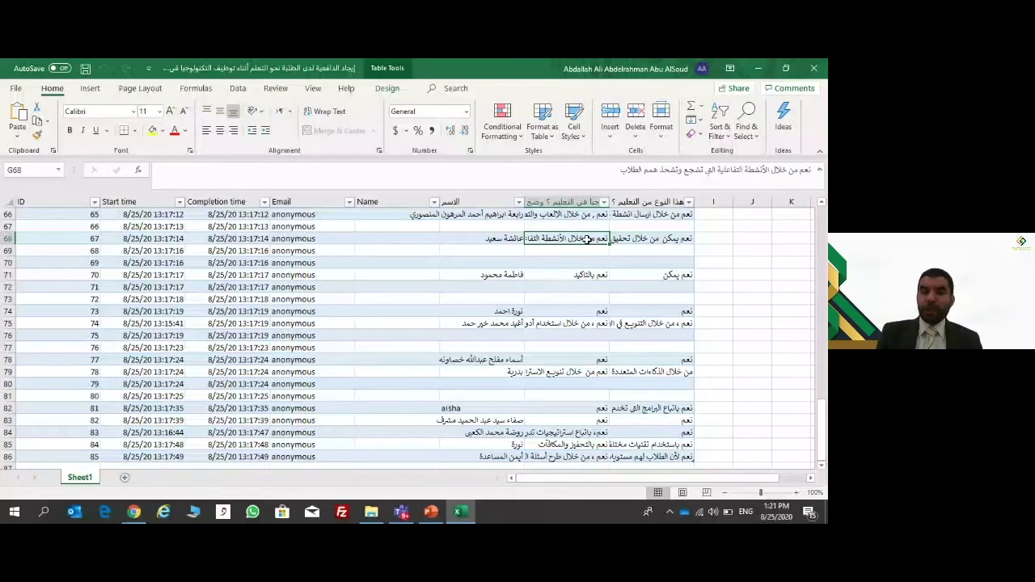
pyautogui.press('Up')
pyautogui.press('Up')
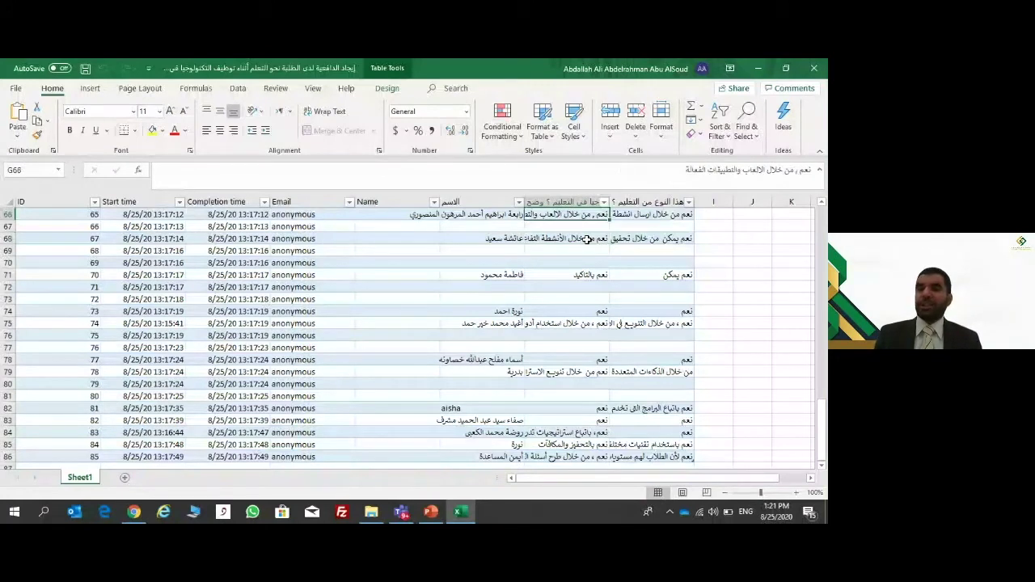
pyautogui.press('Right')
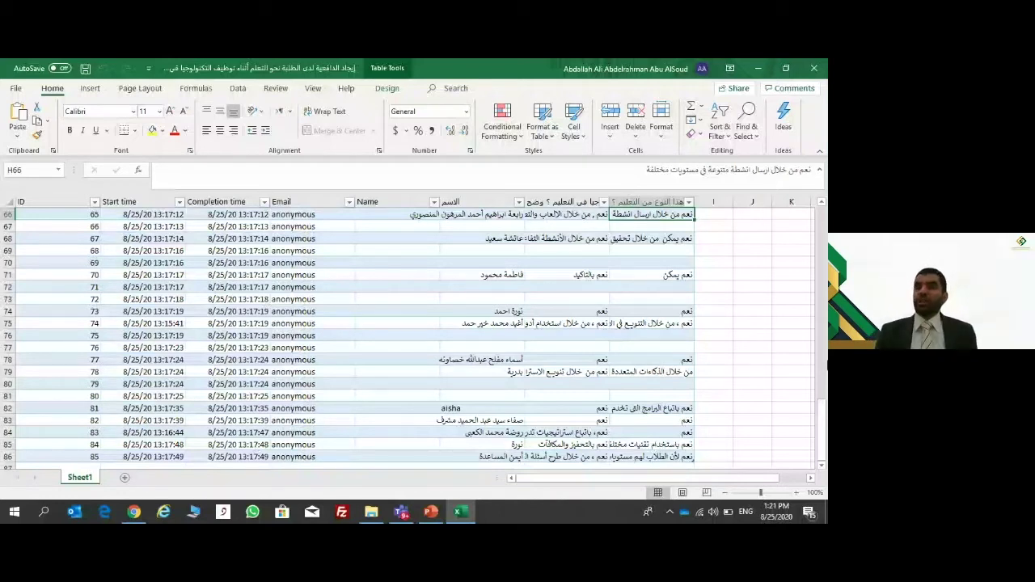
pyautogui.press('Up')
pyautogui.press('Left')
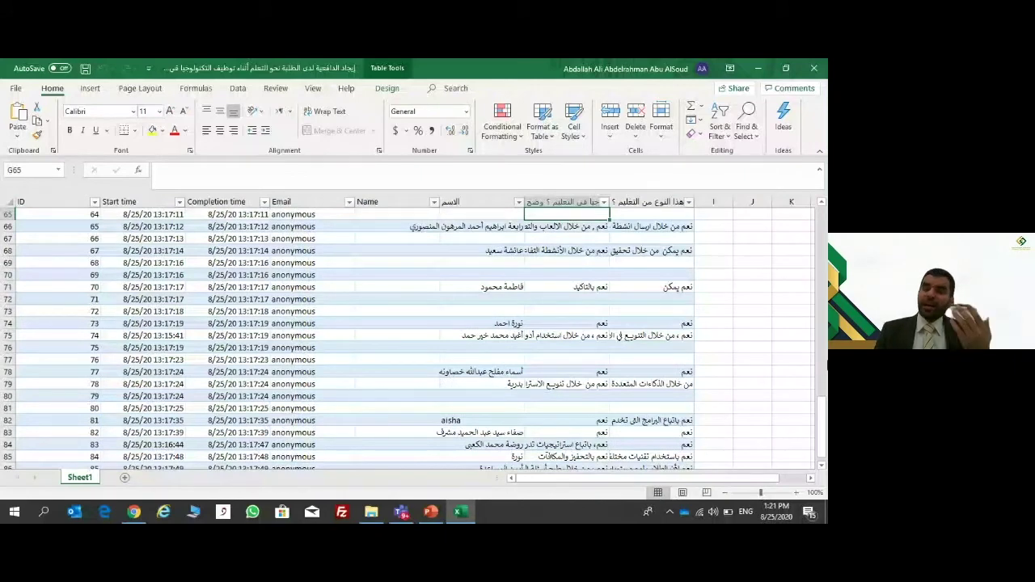
# Close the response workbook and the Forms and Office Home pages, and switch to PowerPoint to show slide 9.
pyautogui.hotkey('alt', 'F4')
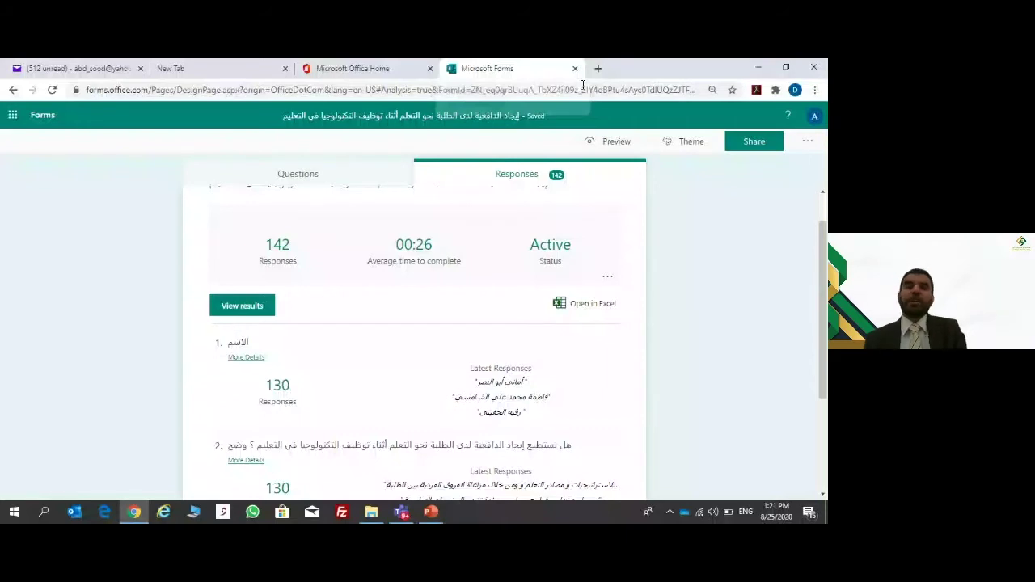
pyautogui.hotkey('ctrl', 'w')
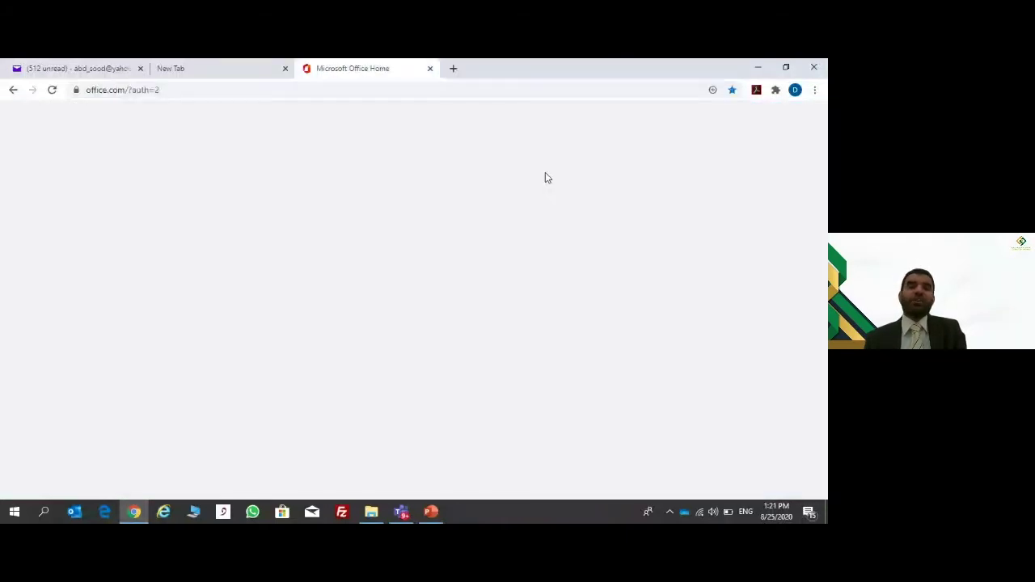
pyautogui.click(429, 69)
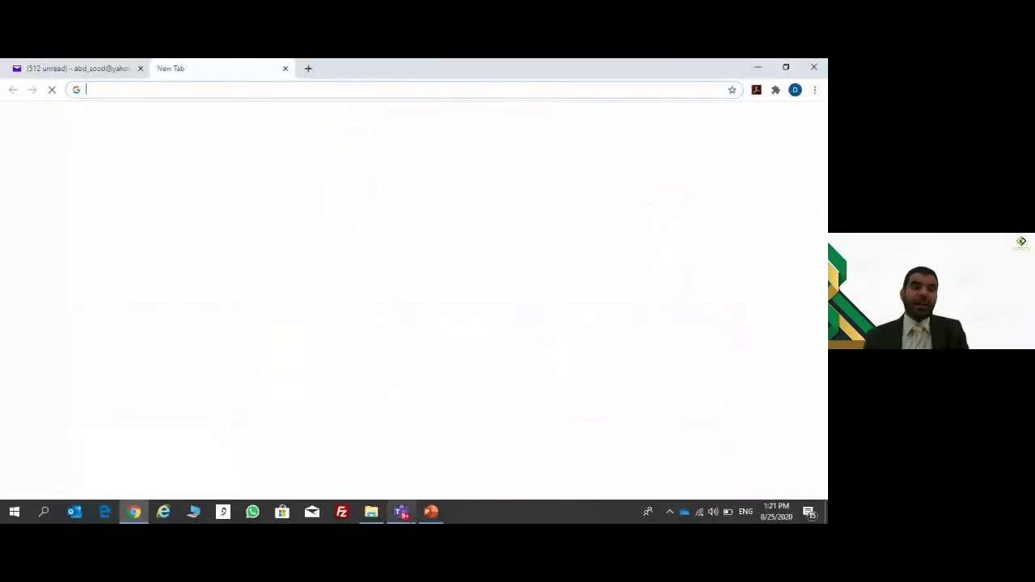
pyautogui.hotkey('alt', 'Tab')
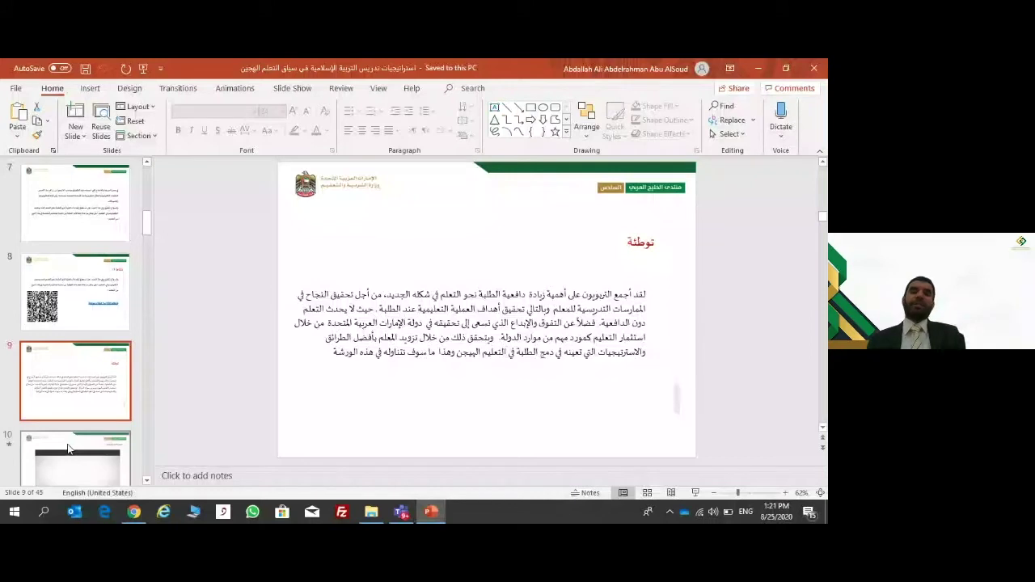
pyautogui.scroll(-1, 71, 441)
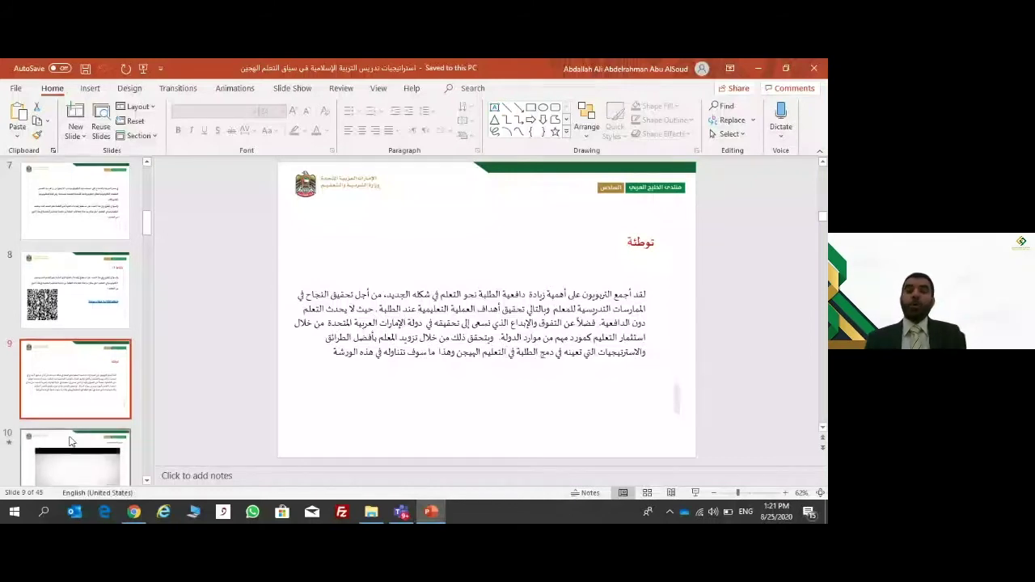